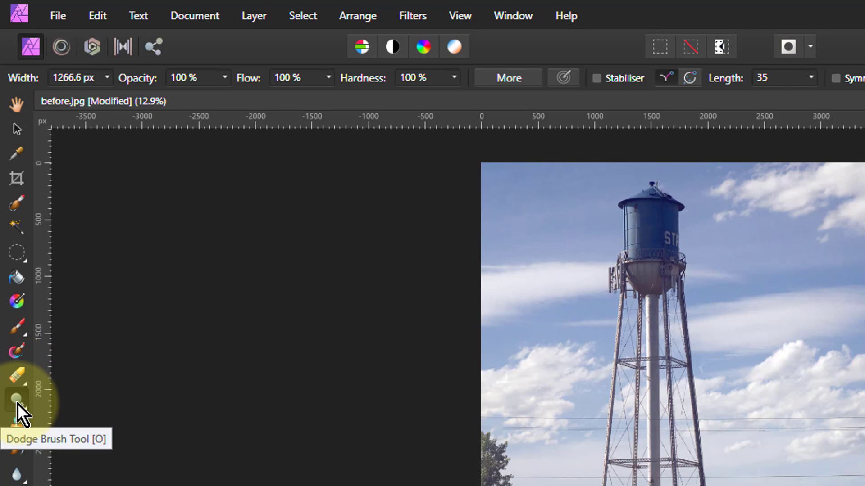
# - Choose the Burn Brush Tool and set its hardness to 0% and its opacity to 20%
pyautogui.click(18, 404)
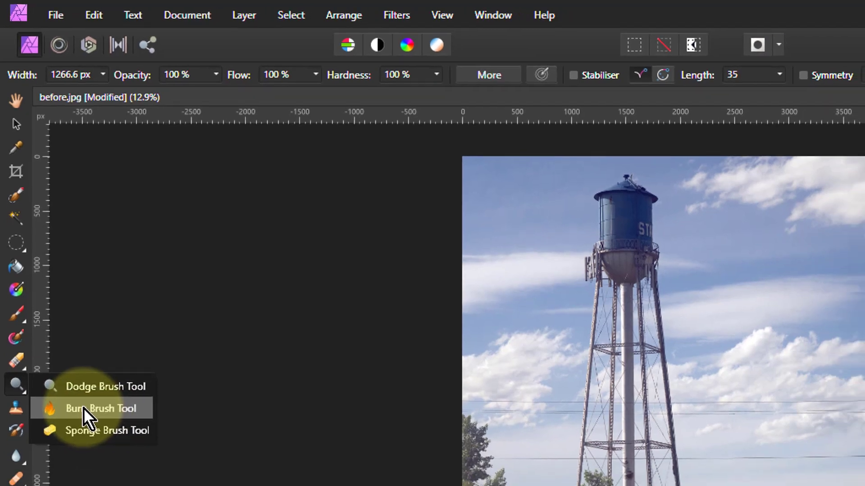
pyautogui.click(89, 425)
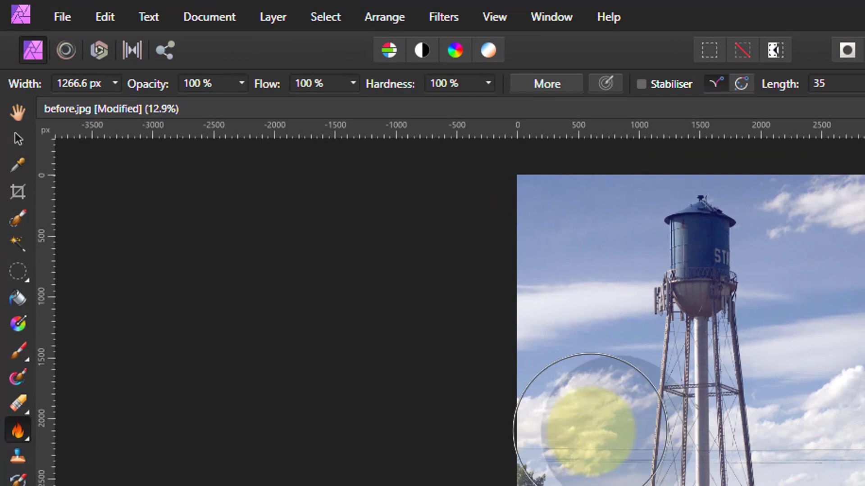
pyautogui.click(488, 84)
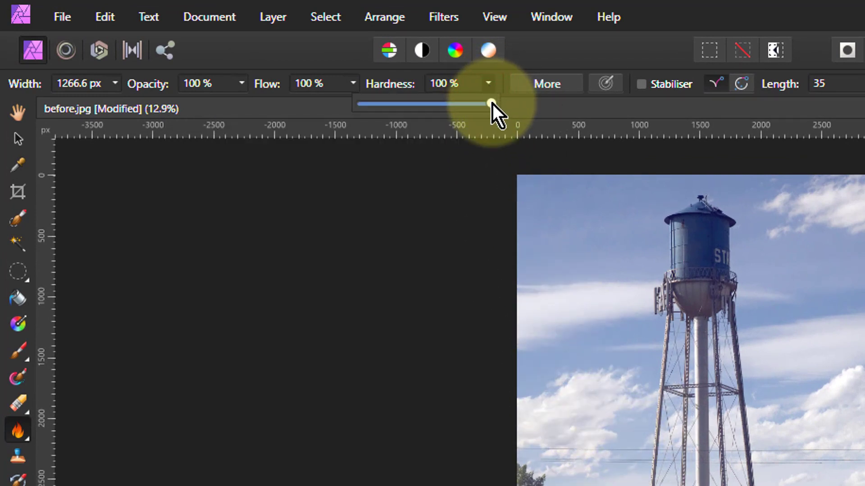
pyautogui.moveTo(492, 104); pyautogui.dragTo(334, 109)
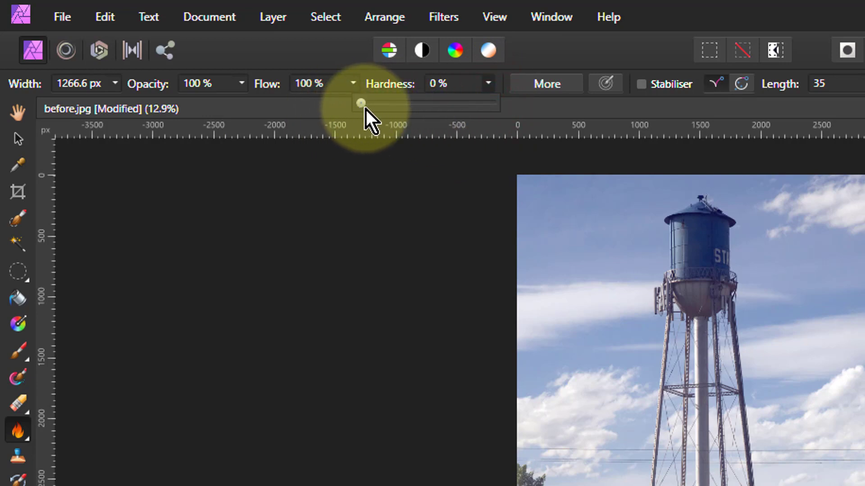
pyautogui.click(221, 85)
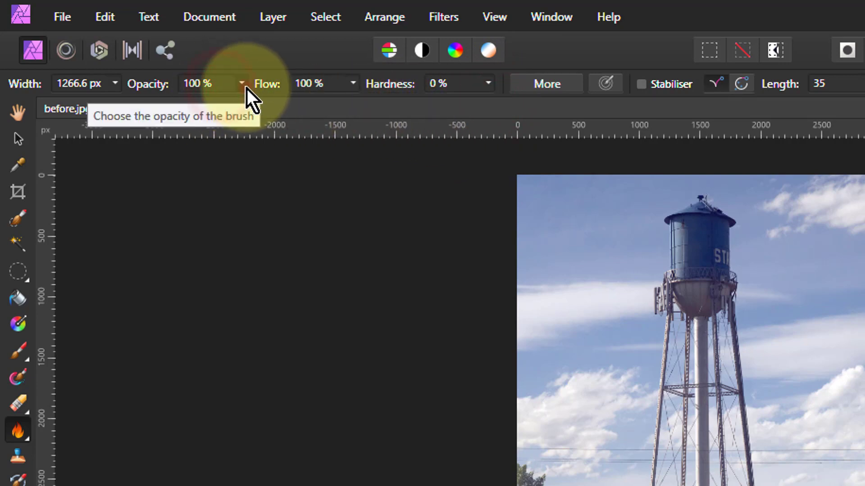
pyautogui.click(246, 87)
pyautogui.moveTo(246, 121); pyautogui.dragTo(142, 114)
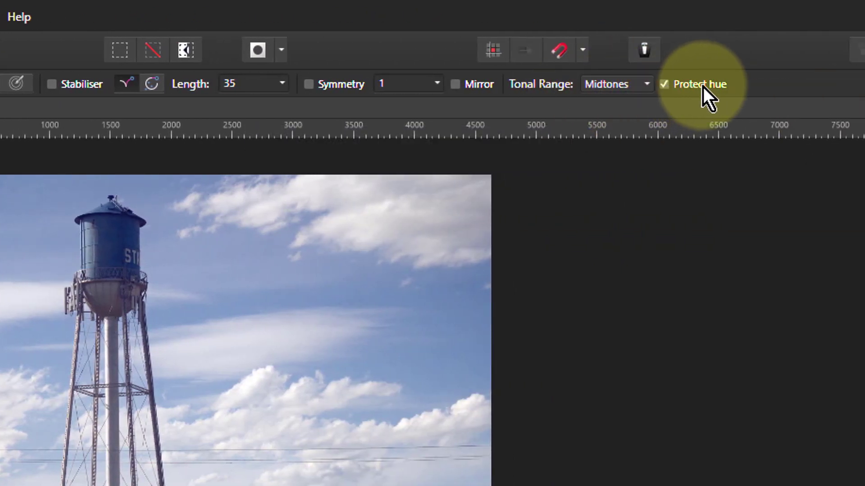
# - Burn the shadows across the grass along the photo's bottom edge, using the Shadows tonal range and a brush about 2490 px wide
pyautogui.click(609, 85)
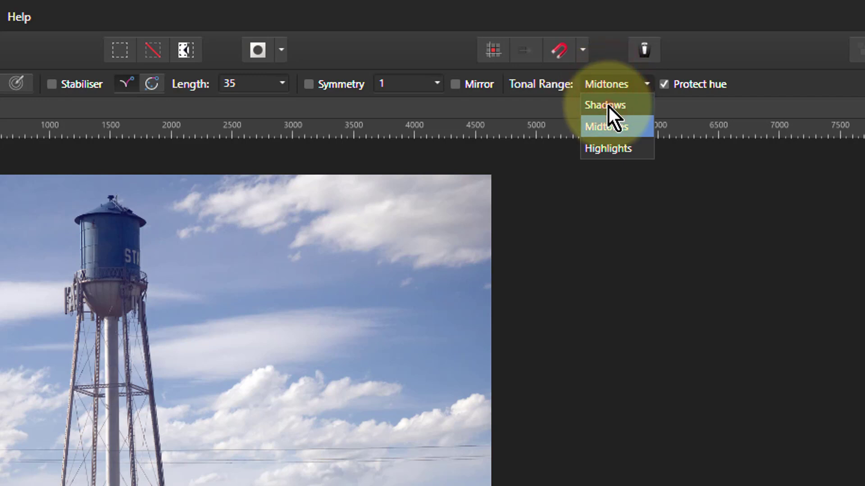
pyautogui.click(609, 106)
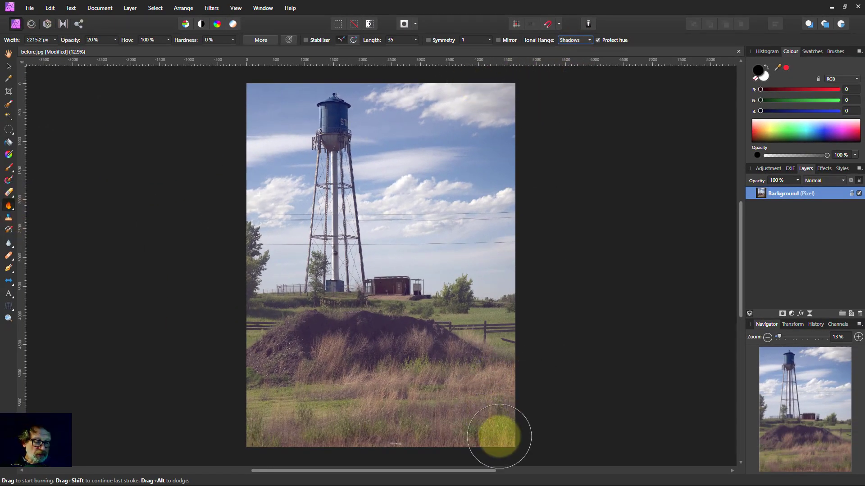
pyautogui.press(']')
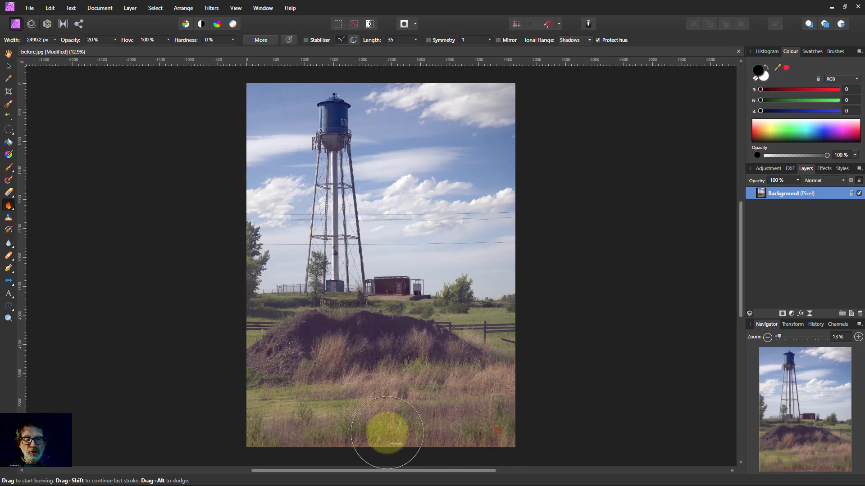
pyautogui.moveTo(222, 433); pyautogui.dragTo(480, 433)
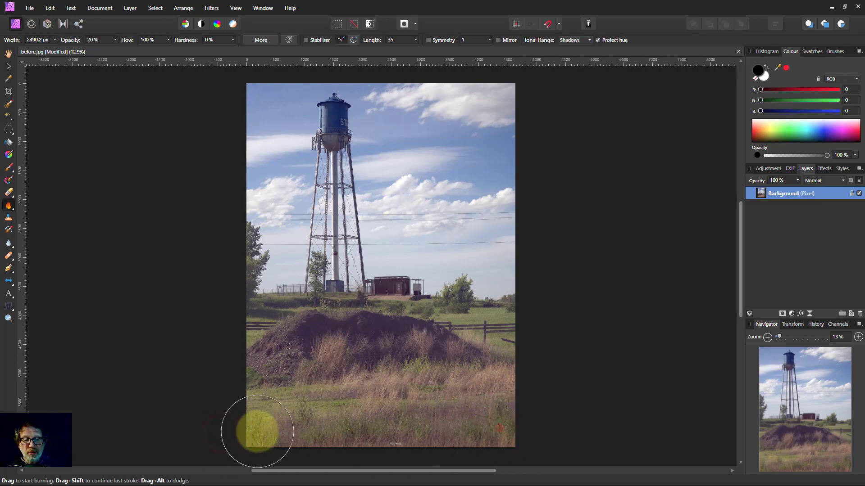
pyautogui.click(230, 443)
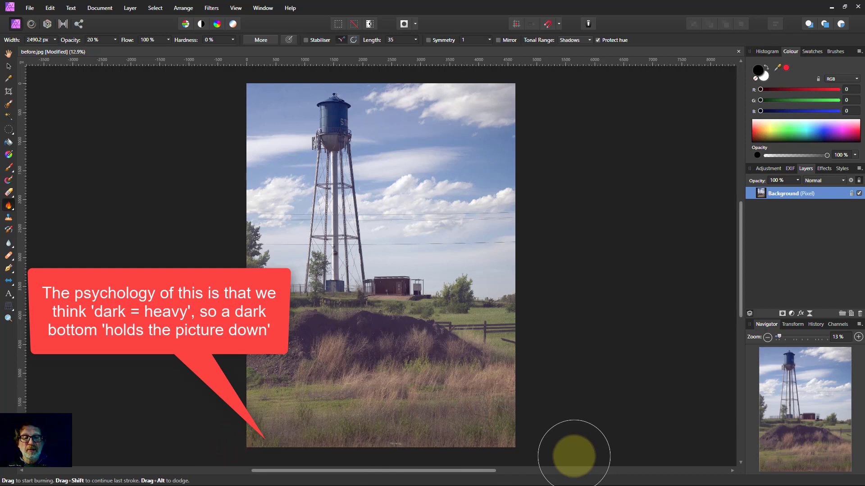
pyautogui.click(481, 442)
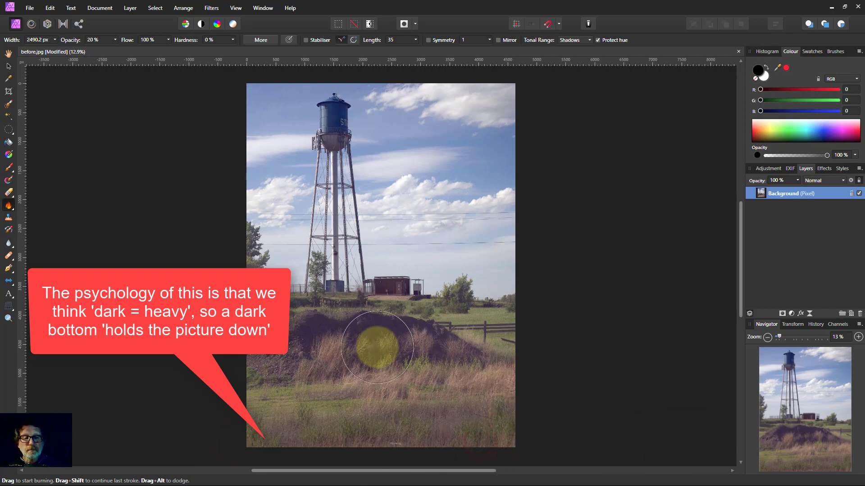
# - Burn the shadows on the dirt mound and again along the photo's bottom edge with a brush about 1799 px wide
pyautogui.moveTo(277, 354)
pyautogui.mouseDown()
pyautogui.moveTo(285, 342)
pyautogui.moveTo(450, 353)
pyautogui.moveTo(349, 336)
pyautogui.moveTo(265, 353)
pyautogui.moveTo(132, 422)
pyautogui.mouseUp()
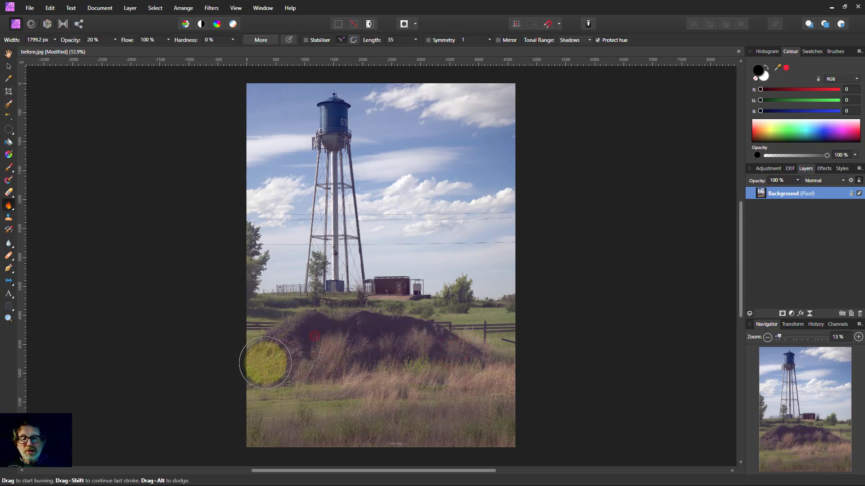
pyautogui.click(256, 443)
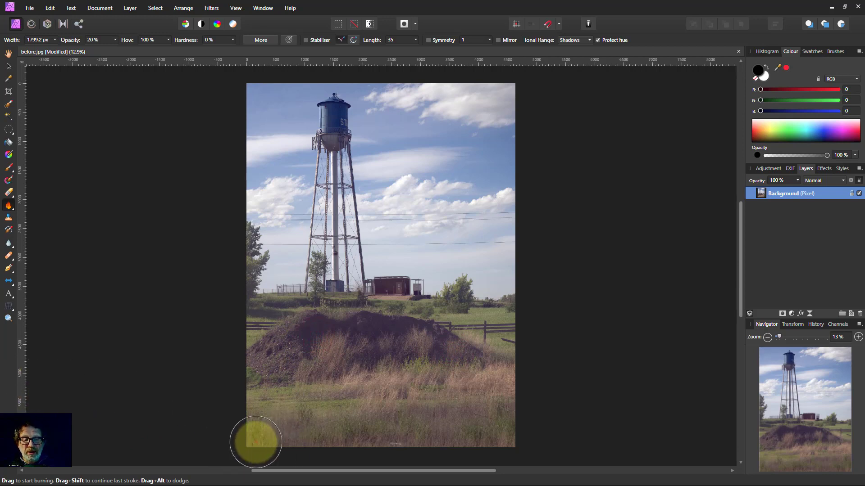
pyautogui.click(509, 444)
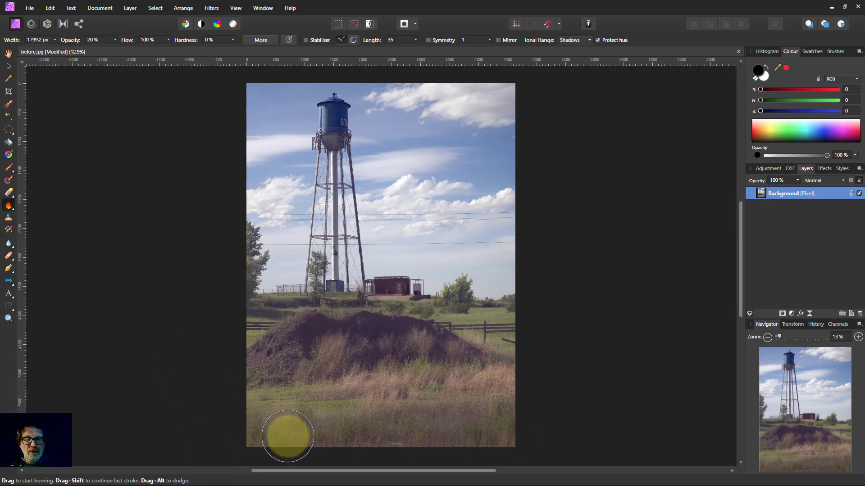
# - Brighten the highlights in the grass in front of and on the dirt mound with the Dodge Brush Tool
pyautogui.click(9, 207)
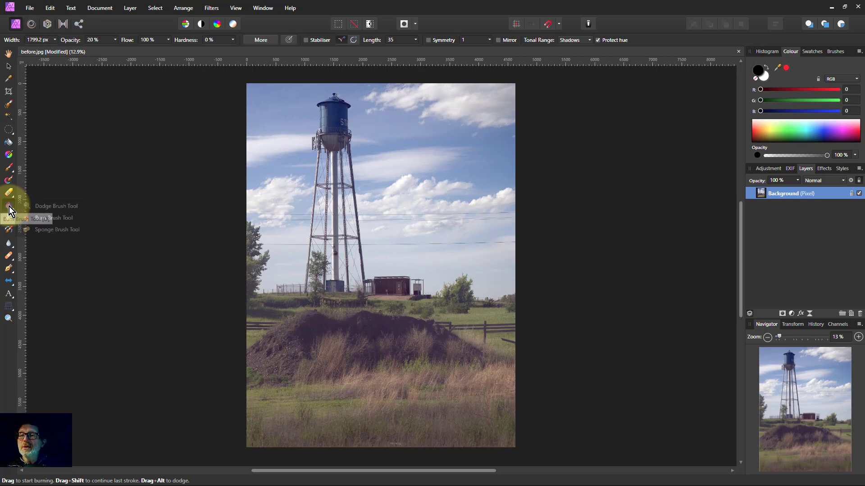
pyautogui.click(54, 206)
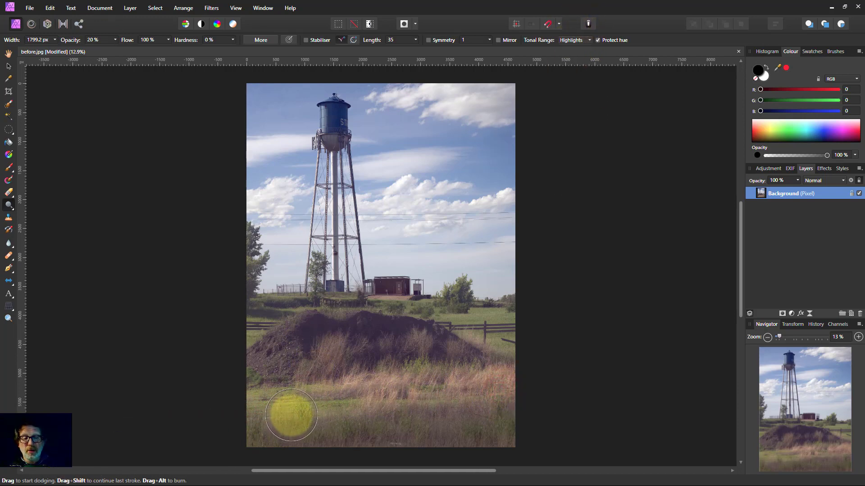
pyautogui.click(292, 401)
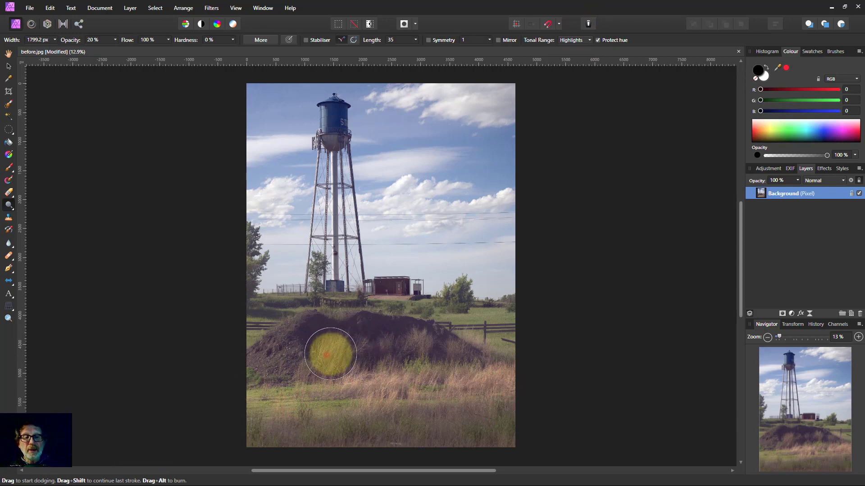
pyautogui.moveTo(330, 353); pyautogui.dragTo(450, 351)
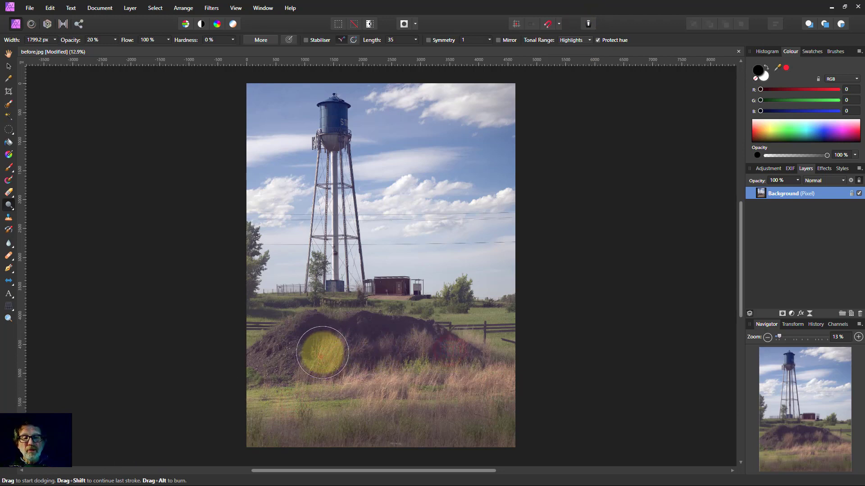
pyautogui.moveTo(327, 344); pyautogui.dragTo(424, 346)
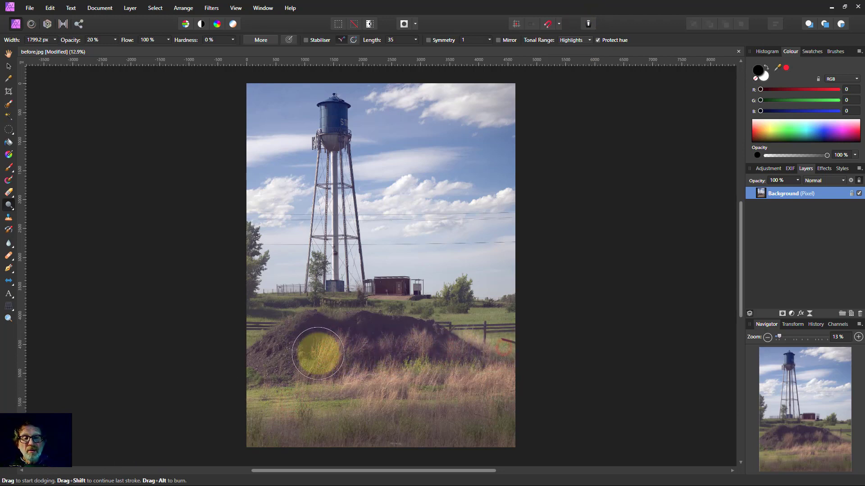
pyautogui.moveTo(320, 365); pyautogui.dragTo(465, 360)
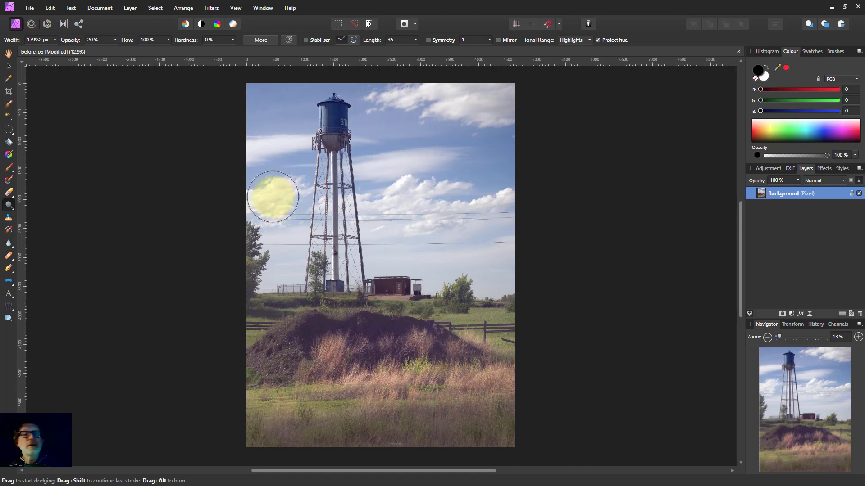
# - Dodge the highlights of the clouds on both sides of the water tower
pyautogui.click(3, 205)
pyautogui.moveTo(277, 195); pyautogui.dragTo(253, 206)
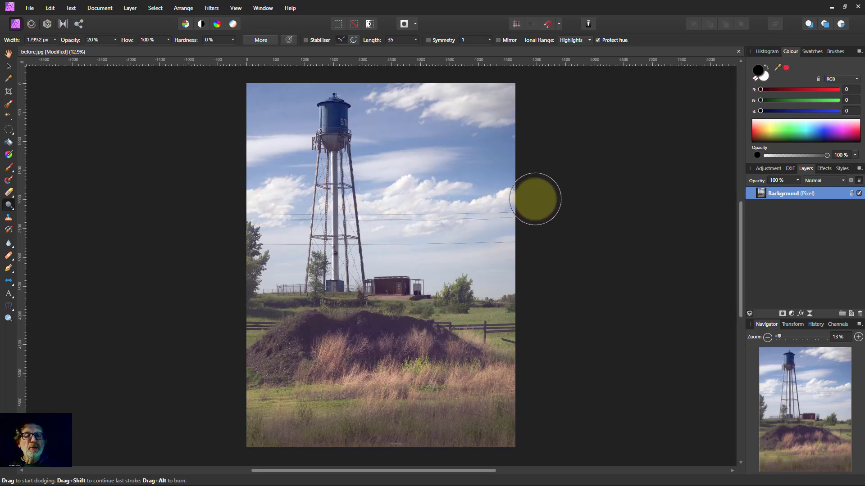
pyautogui.moveTo(437, 101); pyautogui.dragTo(570, 103)
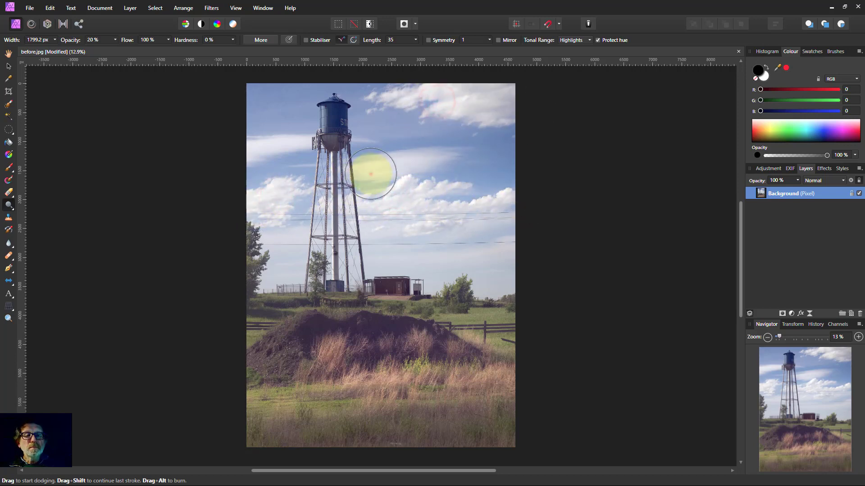
pyautogui.moveTo(372, 173); pyautogui.dragTo(431, 161)
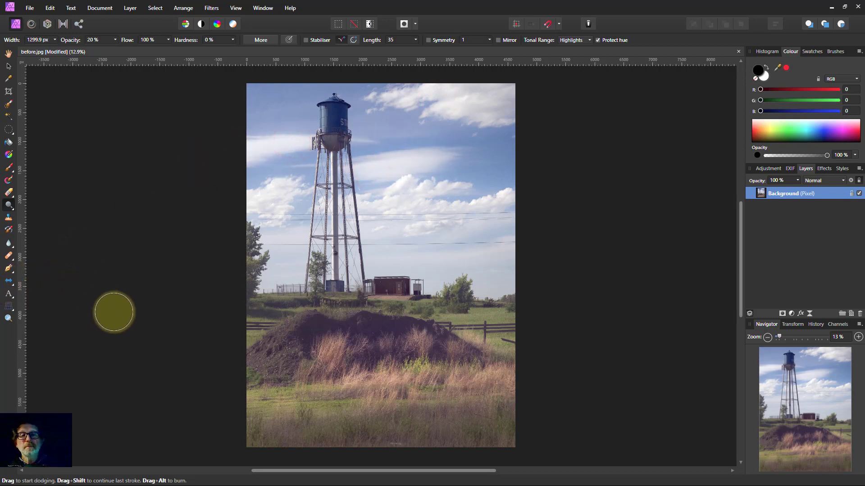
# - Burn the midtones of the clouds around the tower with the Burn Brush Tool at about 1300 px, using the Midtones tonal range
pyautogui.click(9, 207)
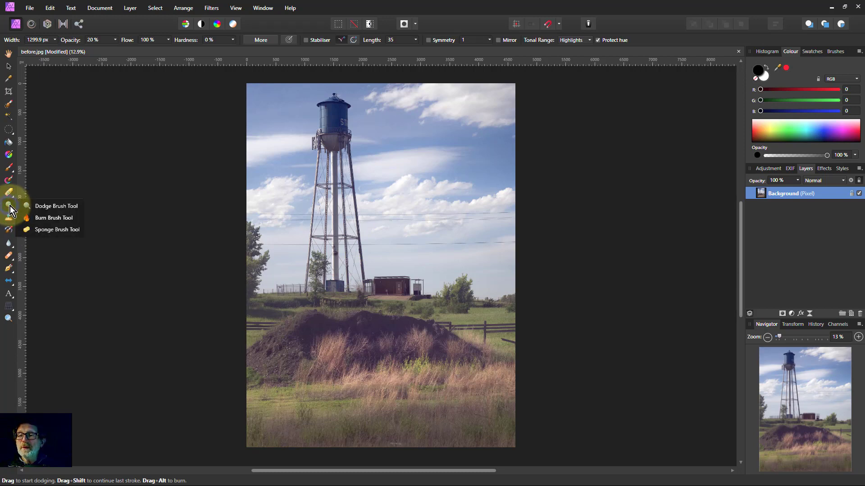
pyautogui.click(54, 218)
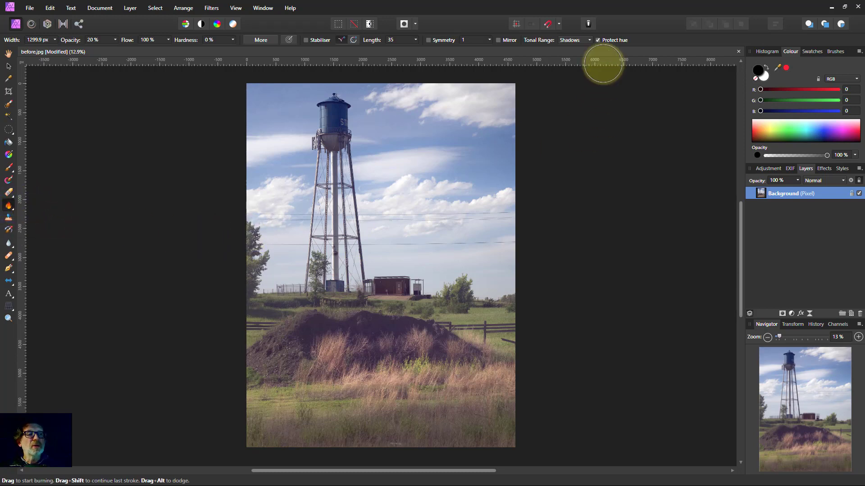
pyautogui.click(575, 39)
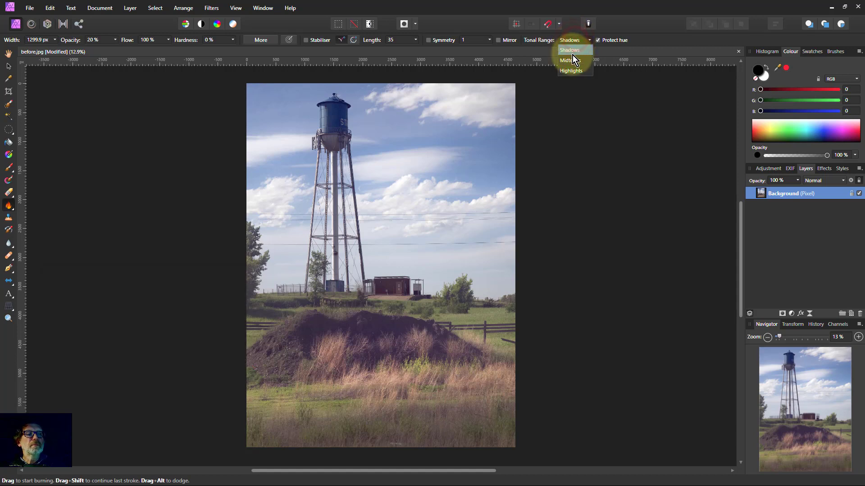
pyautogui.click(575, 61)
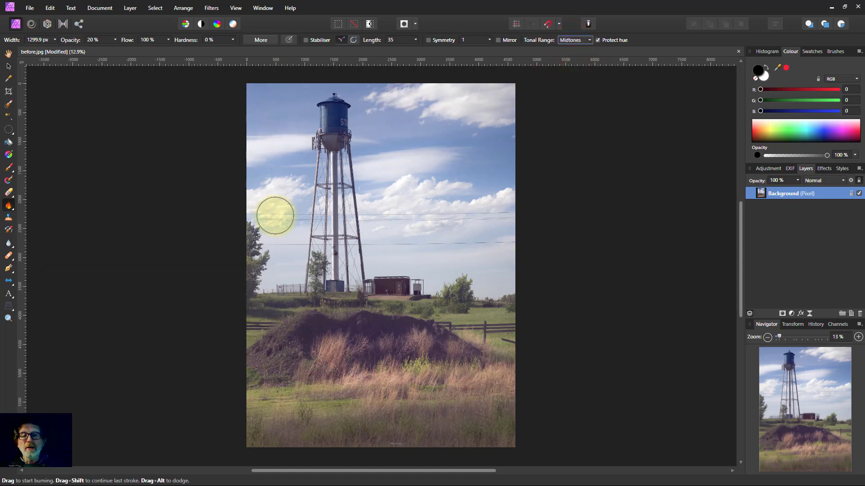
pyautogui.moveTo(282, 198)
pyautogui.mouseDown()
pyautogui.moveTo(226, 200)
pyautogui.moveTo(278, 205)
pyautogui.moveTo(227, 204)
pyautogui.moveTo(241, 216)
pyautogui.mouseUp()
pyautogui.moveTo(404, 197); pyautogui.dragTo(546, 197)
pyautogui.moveTo(415, 198); pyautogui.dragTo(381, 198)
pyautogui.moveTo(359, 205); pyautogui.dragTo(356, 205)
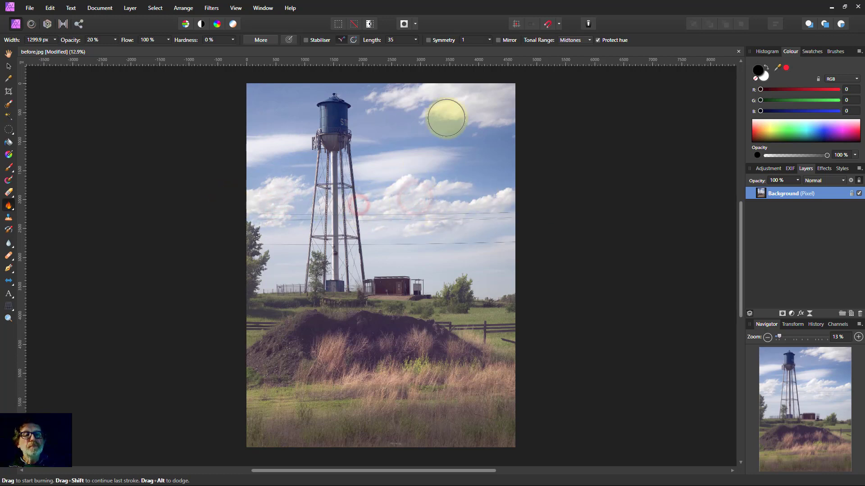
pyautogui.moveTo(455, 98)
pyautogui.mouseDown()
pyautogui.moveTo(434, 97)
pyautogui.moveTo(513, 100)
pyautogui.mouseUp()
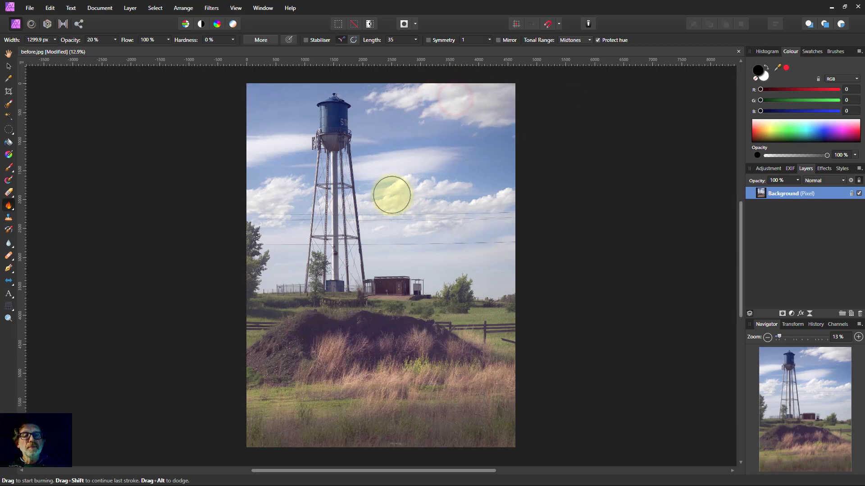
pyautogui.moveTo(413, 199)
pyautogui.mouseDown()
pyautogui.moveTo(467, 255)
pyautogui.moveTo(479, 203)
pyautogui.moveTo(573, 207)
pyautogui.mouseUp()
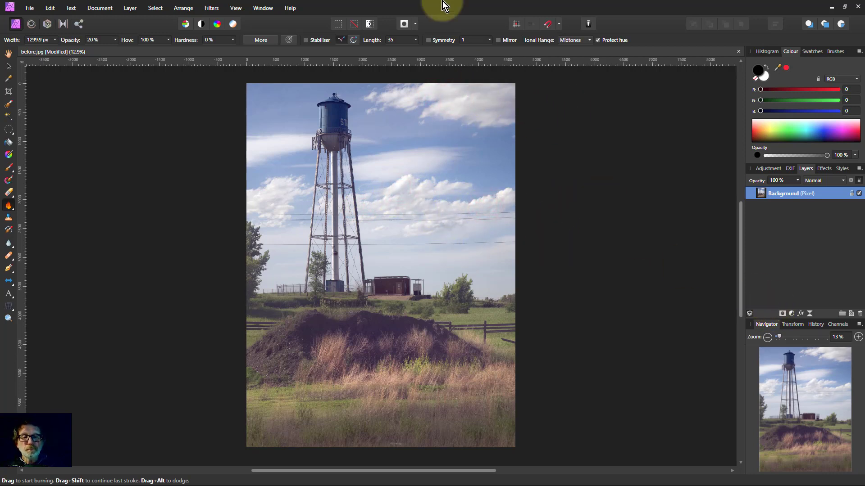
# - Burn the shadows down the right side of the blue water tank with a brush about 354 px wide, using the Shadows tonal range
pyautogui.scroll(5, 340, 88)
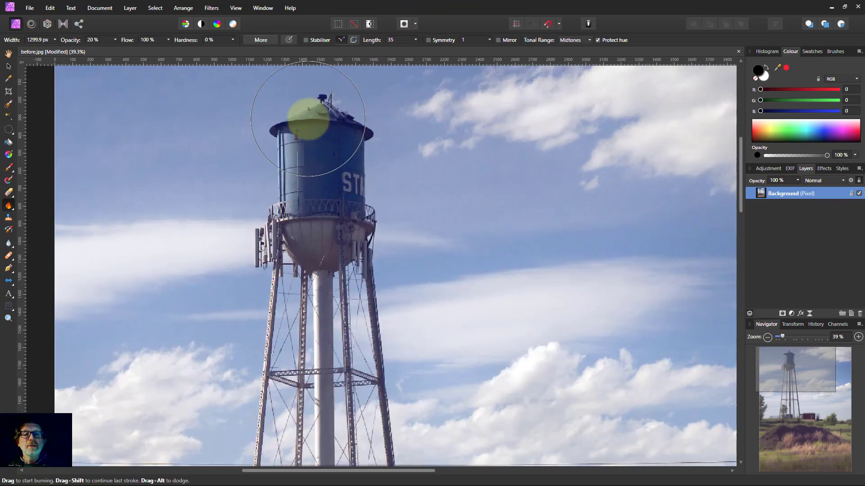
pyautogui.scroll(2, 308, 119)
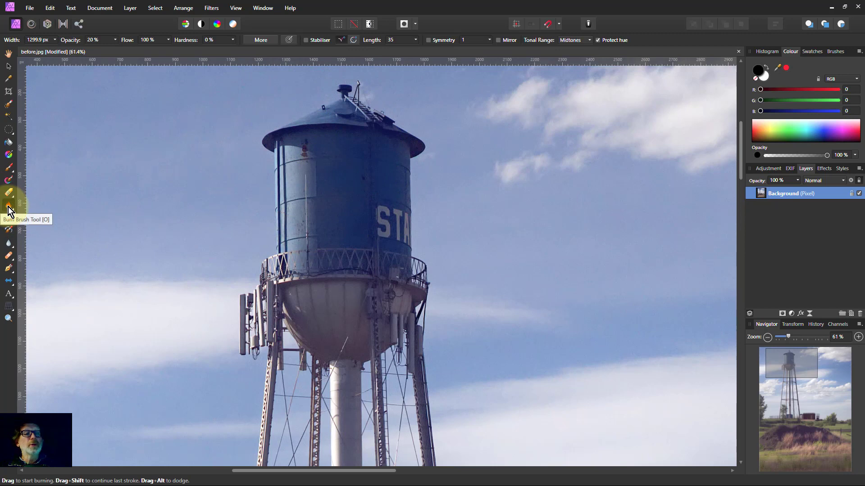
pyautogui.press('[')
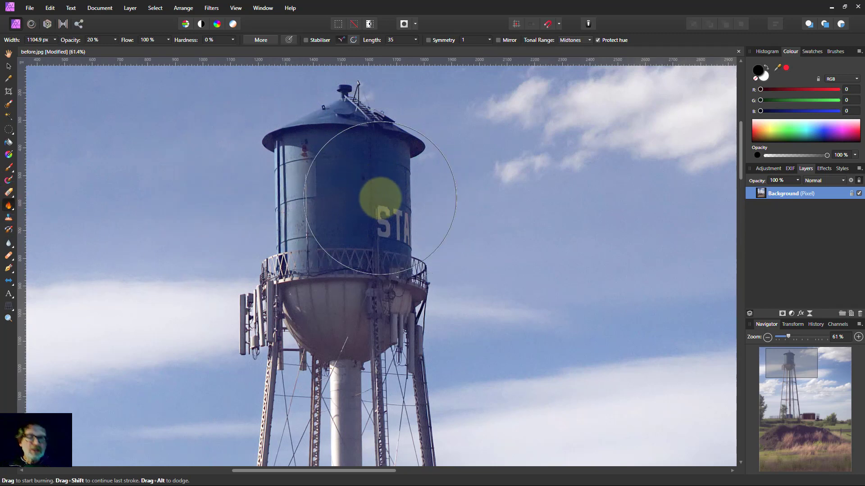
pyautogui.press('[')
pyautogui.press('[')
pyautogui.press('[')
pyautogui.press('[')
pyautogui.press('[')
pyautogui.press('[')
pyautogui.press('[')
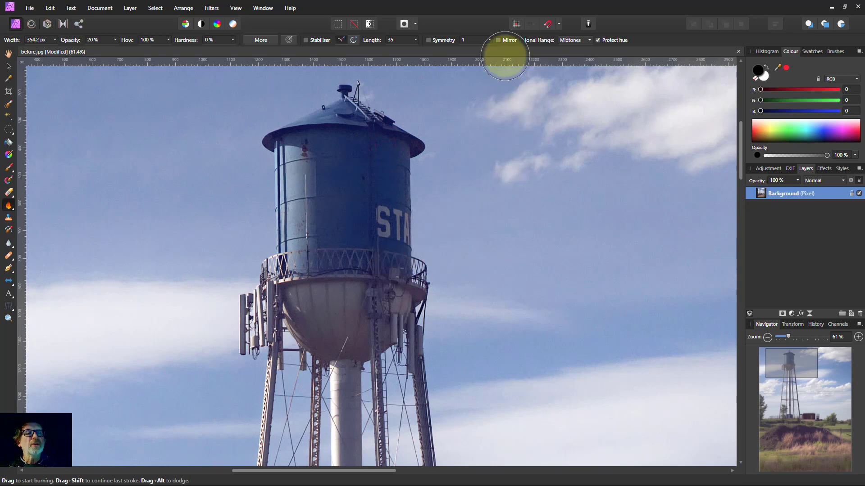
pyautogui.click(569, 42)
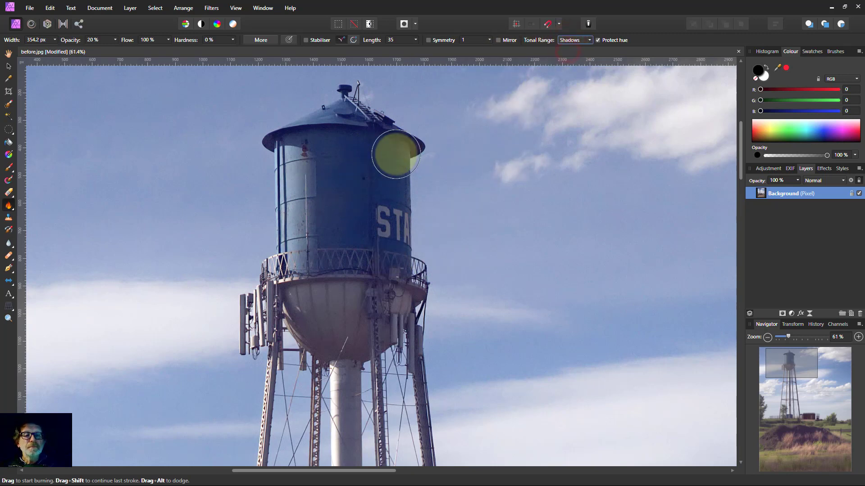
pyautogui.moveTo(384, 154)
pyautogui.mouseDown()
pyautogui.moveTo(387, 264)
pyautogui.moveTo(381, 161)
pyautogui.moveTo(394, 255)
pyautogui.moveTo(422, 324)
pyautogui.moveTo(406, 302)
pyautogui.moveTo(400, 166)
pyautogui.moveTo(385, 156)
pyautogui.moveTo(386, 249)
pyautogui.mouseUp()
# - Dodge the midtones down the left side of the water tank with the Dodge Brush Tool, using the Midtones tonal range
pyautogui.click(10, 205)
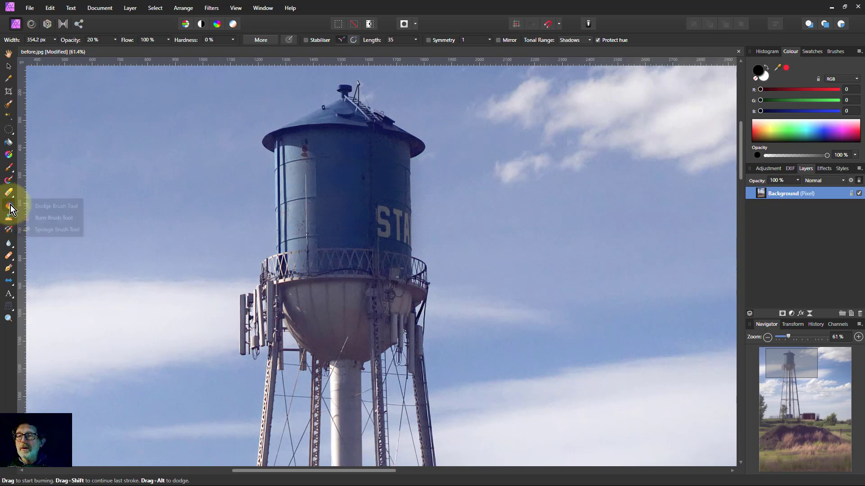
pyautogui.click(44, 207)
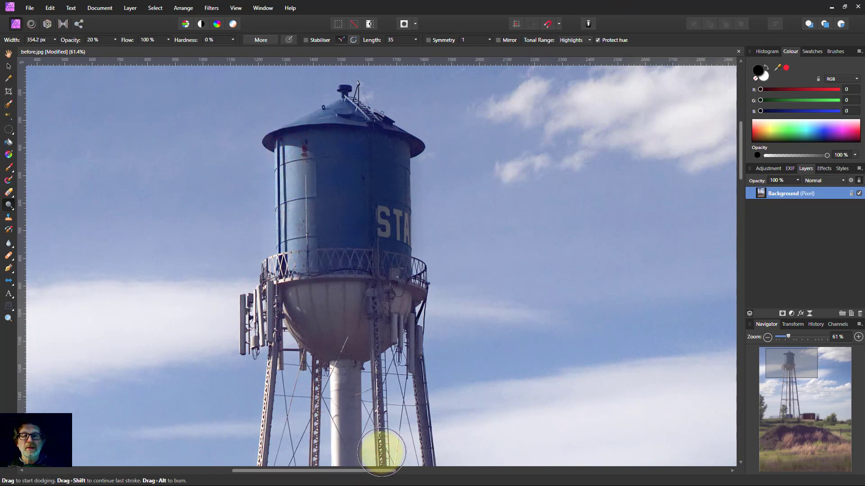
pyautogui.click(568, 40)
pyautogui.click(572, 60)
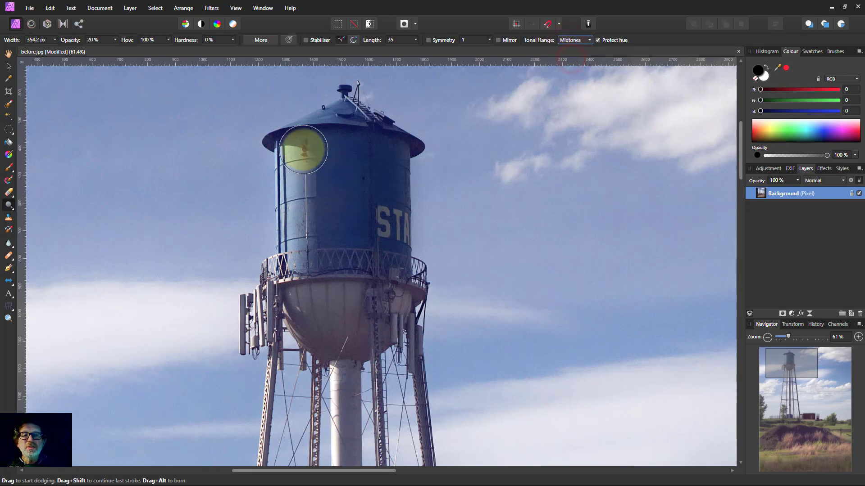
pyautogui.moveTo(304, 147)
pyautogui.mouseDown()
pyautogui.moveTo(304, 263)
pyautogui.moveTo(308, 145)
pyautogui.moveTo(310, 233)
pyautogui.moveTo(333, 335)
pyautogui.mouseUp()
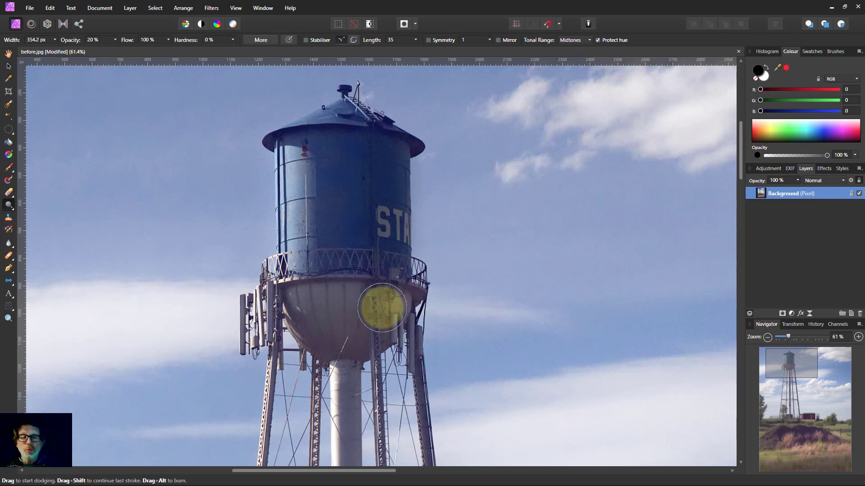
# - Dodge the midtones of the rounded bowl beneath the tank with a brush about 801 px wide
pyautogui.press(']')
pyautogui.press(']')
pyautogui.press(']')
pyautogui.press(']')
pyautogui.press(']')
pyautogui.press(']')
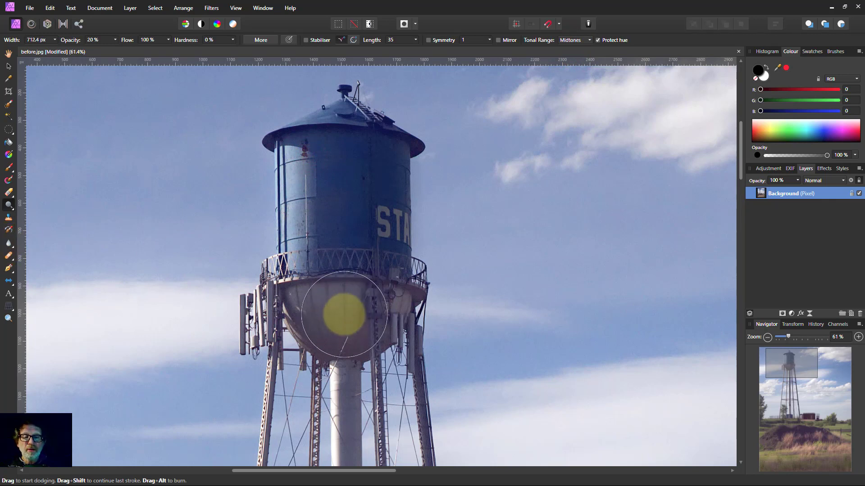
pyautogui.press(']')
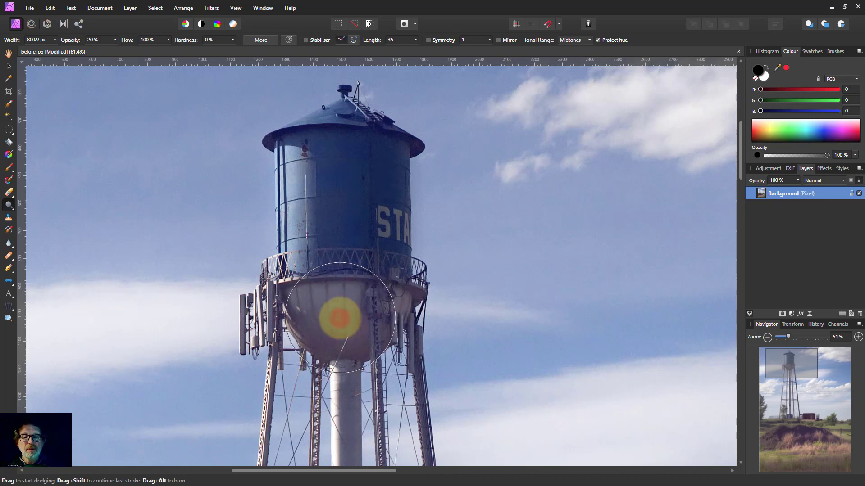
pyautogui.moveTo(341, 318); pyautogui.dragTo(325, 317)
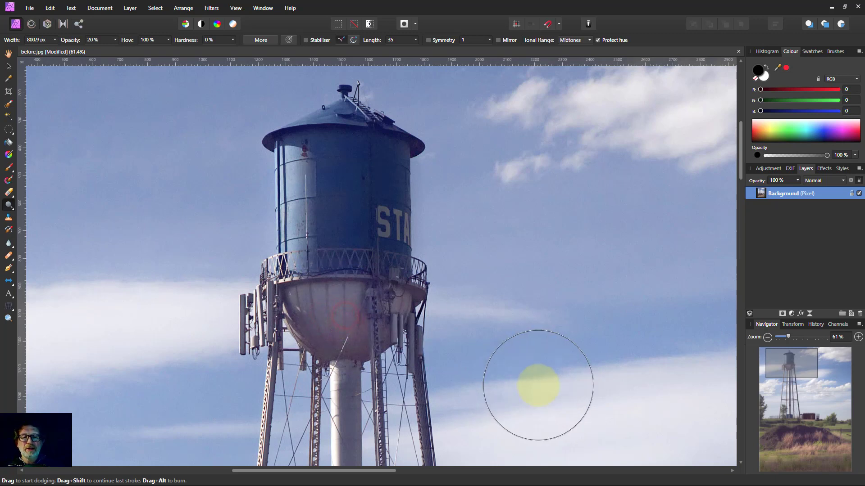
pyautogui.click(347, 318)
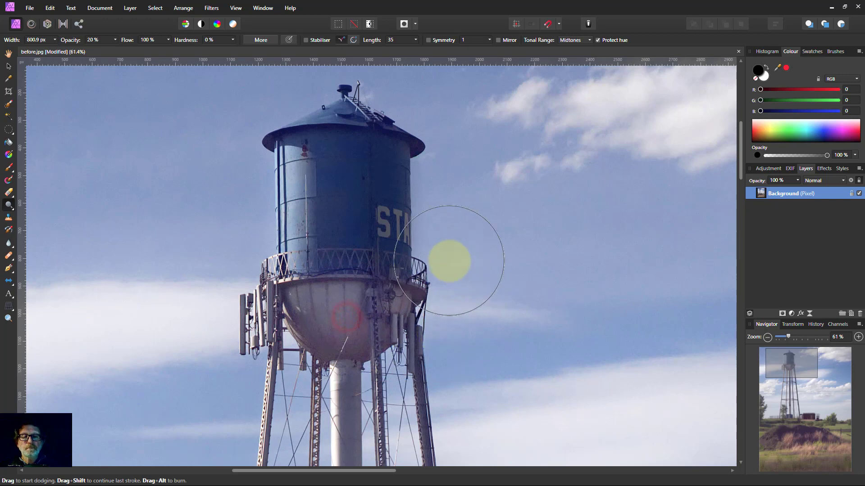
# - Burn the shadows in a straight line along the tower's central column with a Burn Brush about 213 px wide at 50% opacity
pyautogui.scroll(-7, 406, 243)
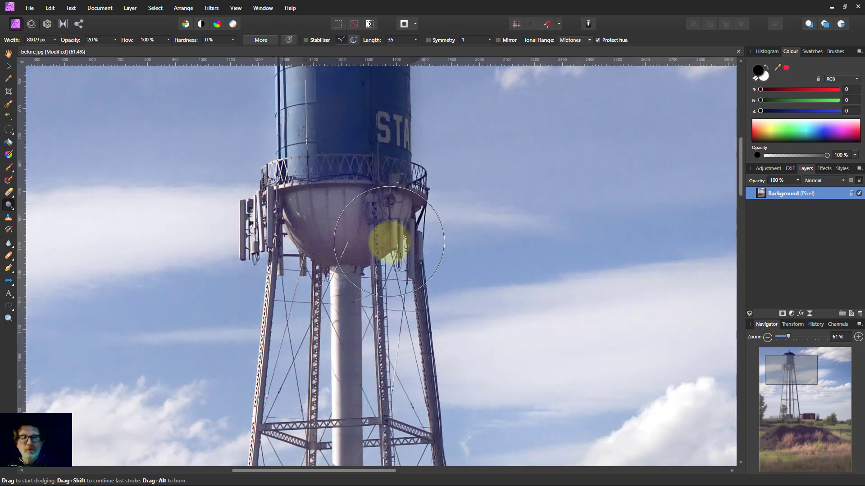
pyautogui.scroll(-5, 386, 242)
pyautogui.scroll(-2, 390, 321)
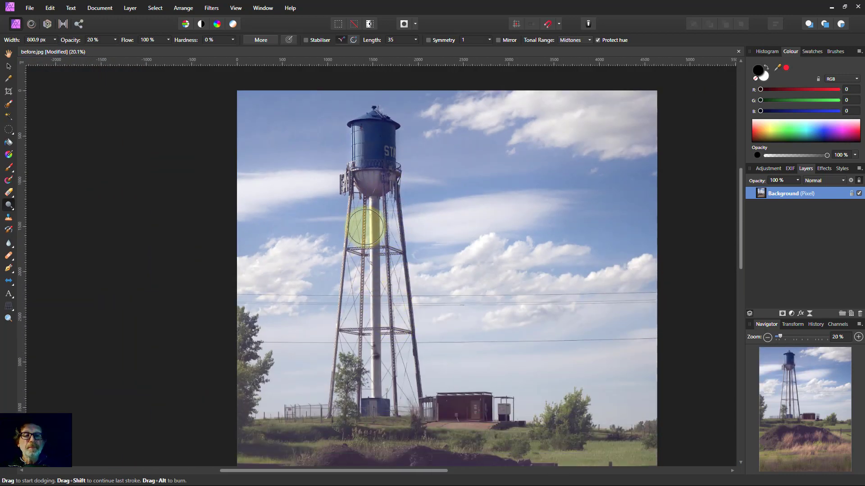
pyautogui.click(8, 205)
pyautogui.click(44, 217)
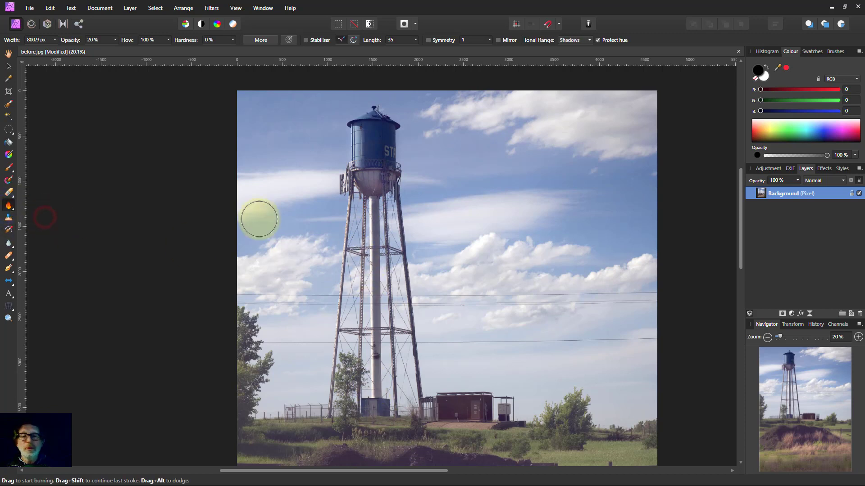
pyautogui.press('[')
pyautogui.press('[')
pyautogui.press('[')
pyautogui.press('[')
pyautogui.press('[')
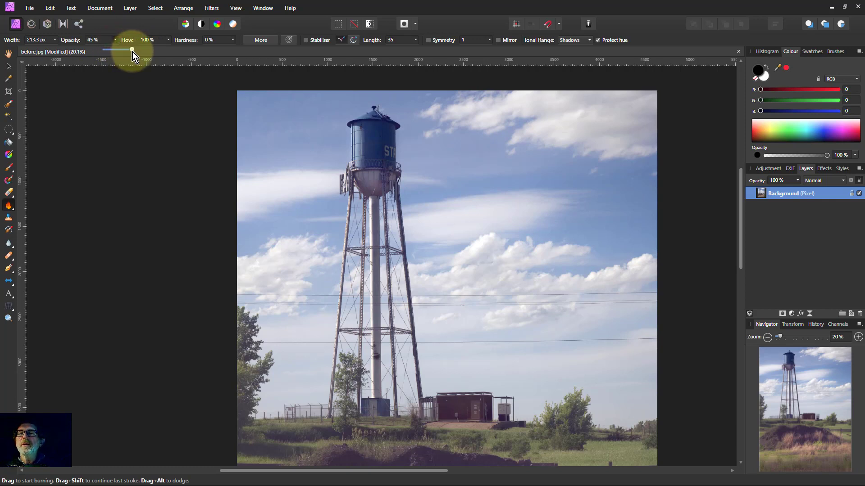
pyautogui.moveTo(132, 52); pyautogui.dragTo(136, 53)
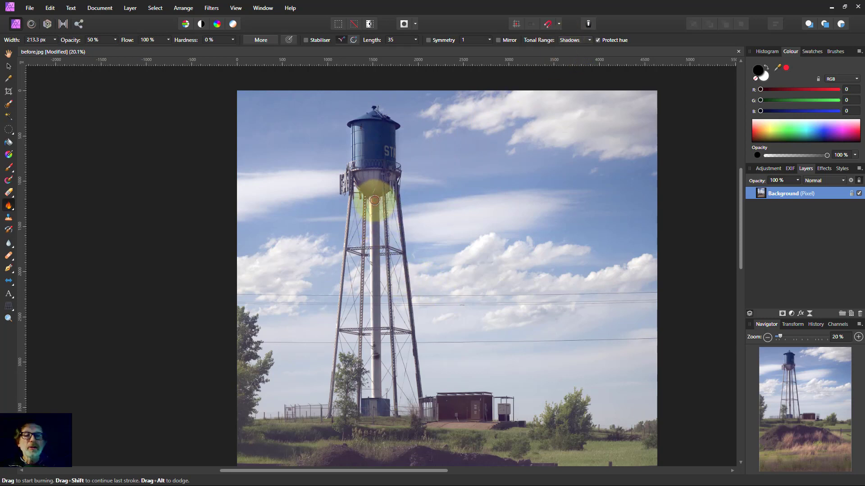
pyautogui.keyDown('shift'); pyautogui.click(377, 394); pyautogui.keyUp('shift')
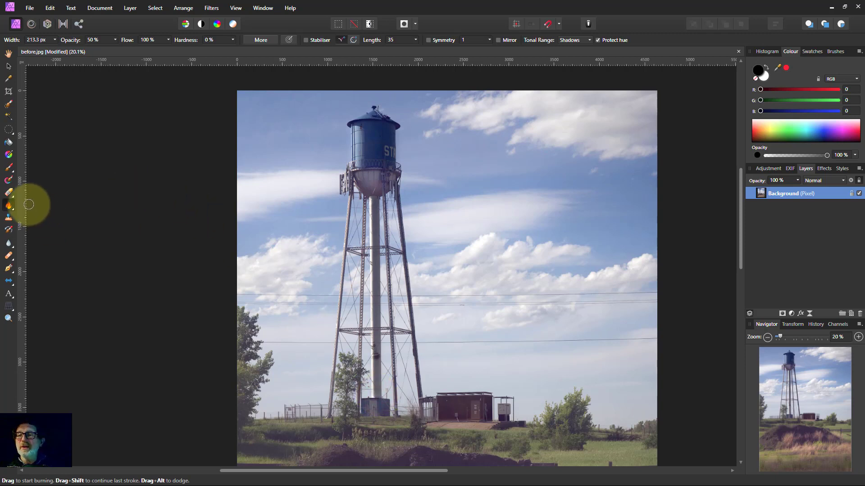
# - Dodge the left side of the central column from the bowl to the base with the Dodge Brush Tool, using the Highlights tonal range
pyautogui.click(9, 207)
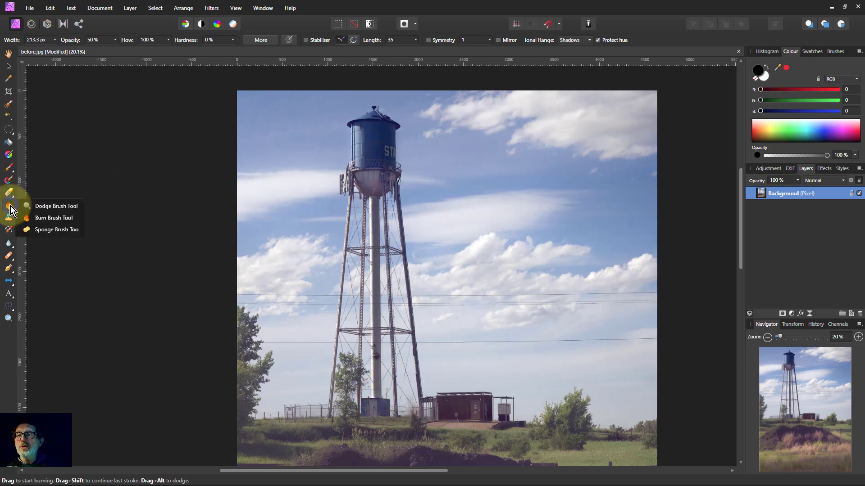
pyautogui.click(45, 207)
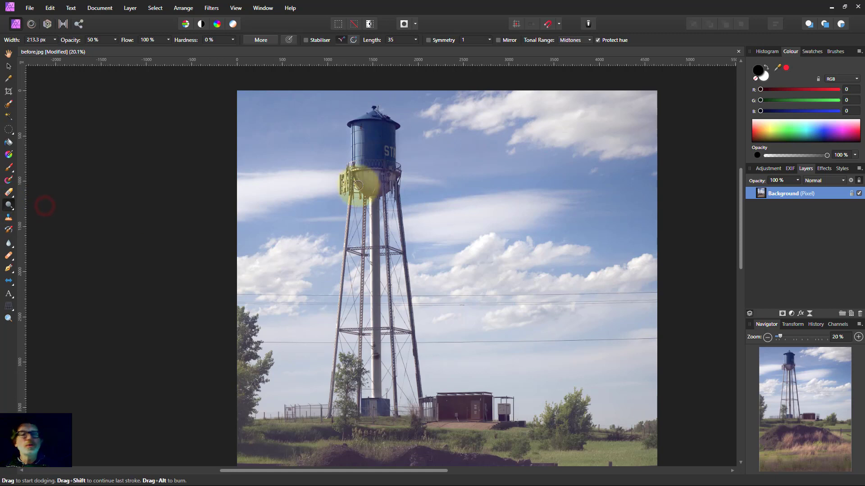
pyautogui.click(571, 41)
pyautogui.click(569, 71)
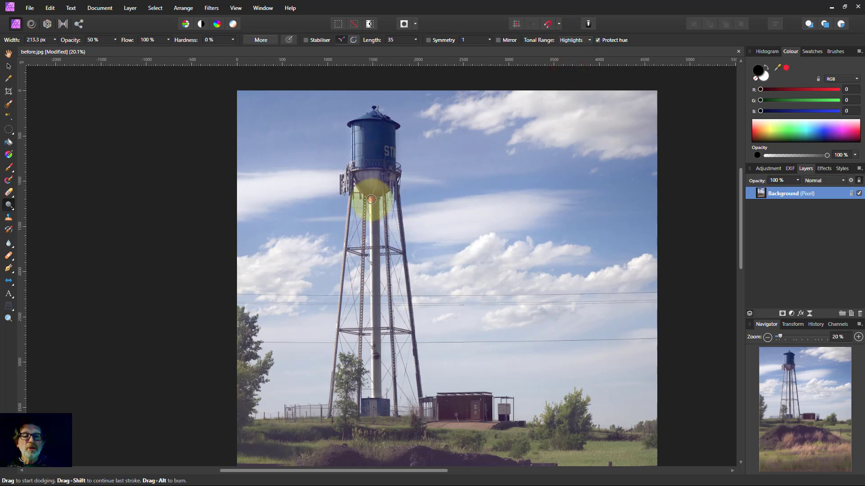
pyautogui.moveTo(371, 199); pyautogui.dragTo(373, 396)
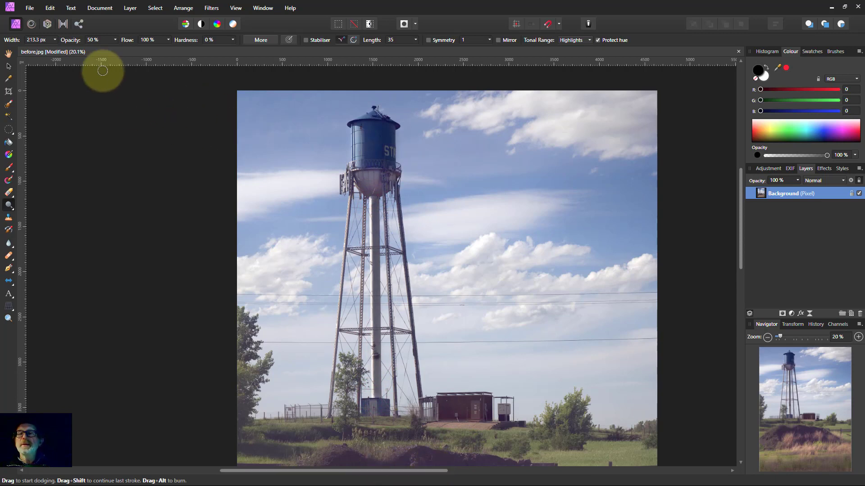
# - Set the Dodge Brush opacity to 20% and brighten the highlights on the upper part of the central column
pyautogui.moveTo(115, 41); pyautogui.dragTo(95, 47)
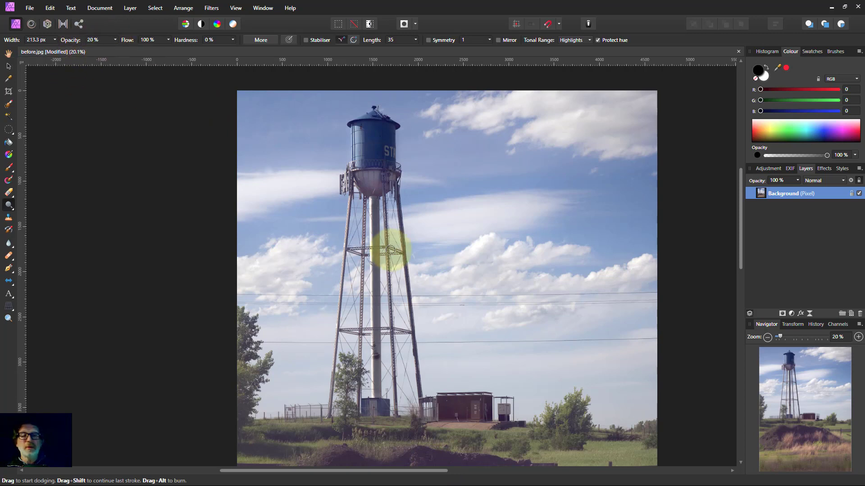
pyautogui.moveTo(375, 210)
pyautogui.mouseDown()
pyautogui.moveTo(372, 198)
pyautogui.moveTo(377, 397)
pyautogui.moveTo(374, 200)
pyautogui.mouseUp()
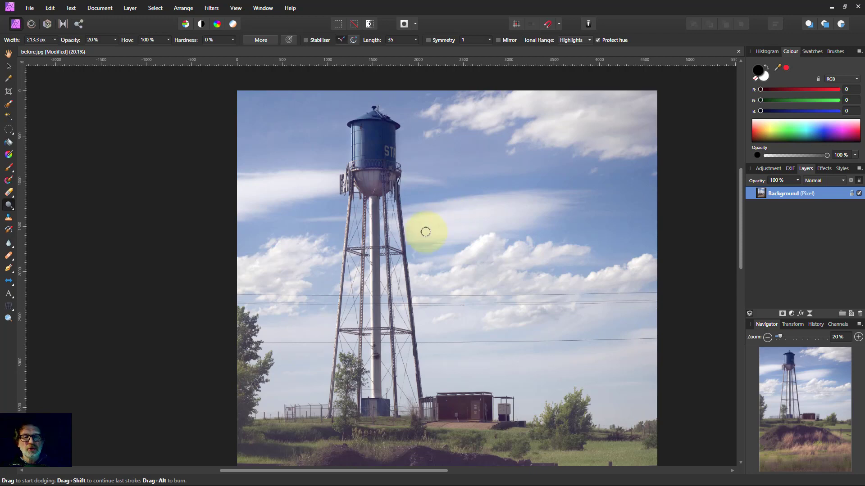
# - Compare the original and the edited photo by moving the history position to its start and back to its end twice
pyautogui.scroll(-2, 476, 244)
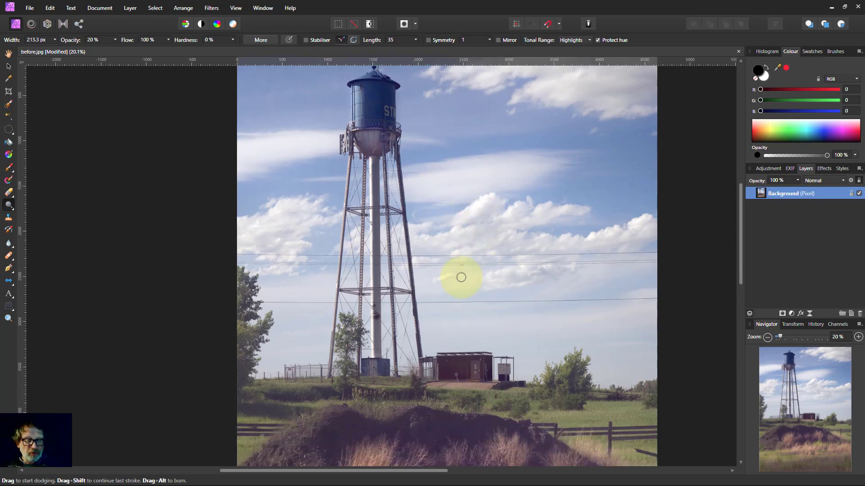
pyautogui.scroll(-2, 462, 277)
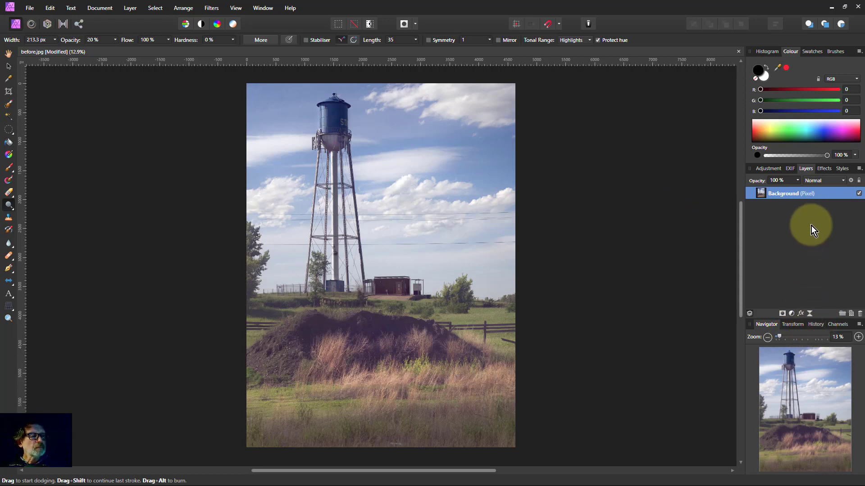
pyautogui.click(814, 325)
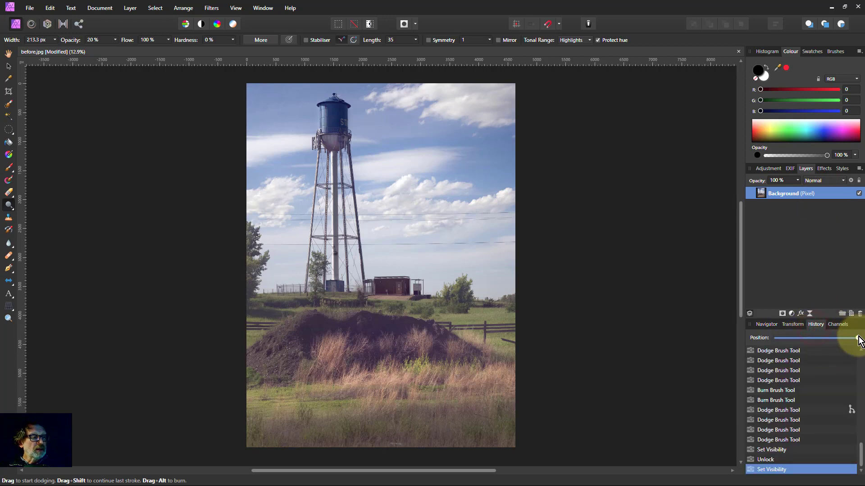
pyautogui.moveTo(857, 338); pyautogui.dragTo(773, 338)
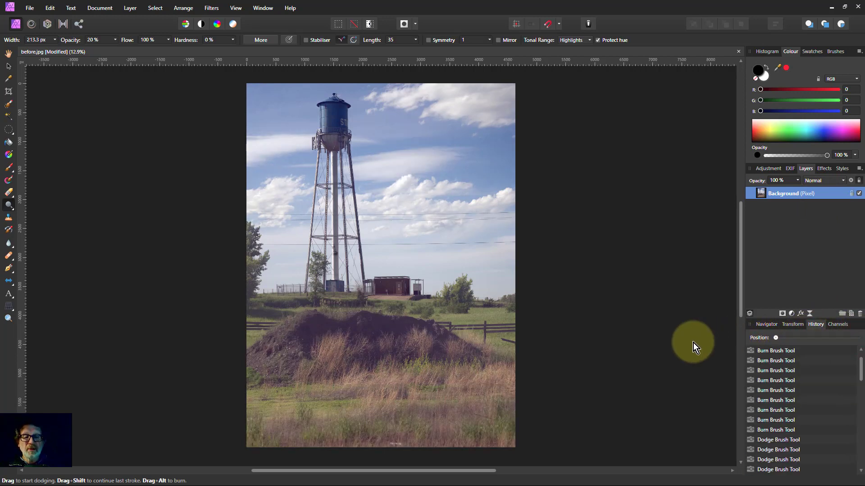
pyautogui.click(858, 338)
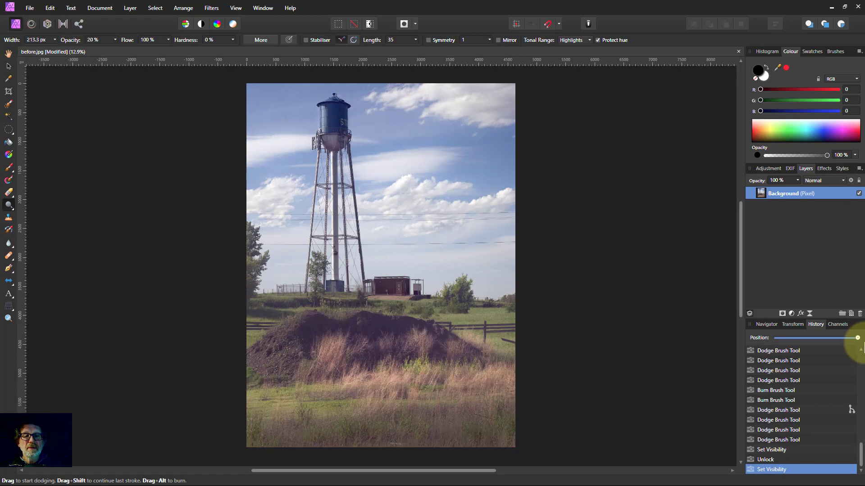
pyautogui.moveTo(859, 347); pyautogui.dragTo(492, 352)
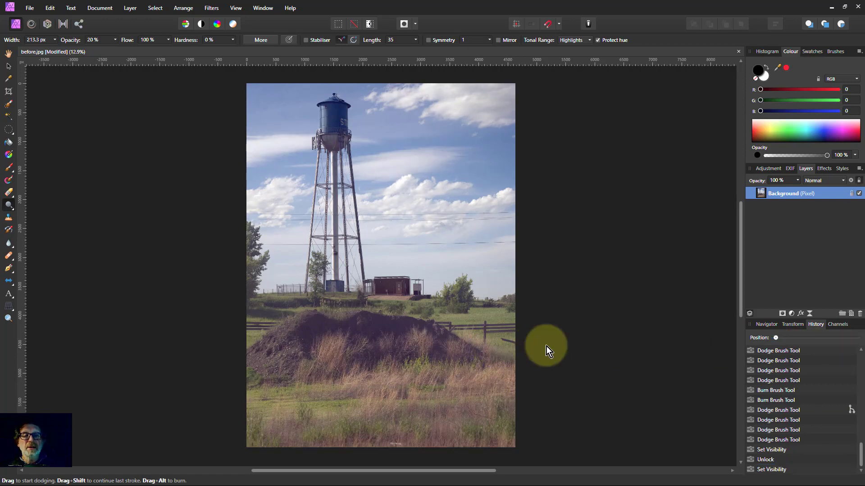
pyautogui.moveTo(547, 347)
pyautogui.mouseDown()
pyautogui.moveTo(808, 350)
pyautogui.moveTo(527, 352)
pyautogui.moveTo(860, 358)
pyautogui.mouseUp()
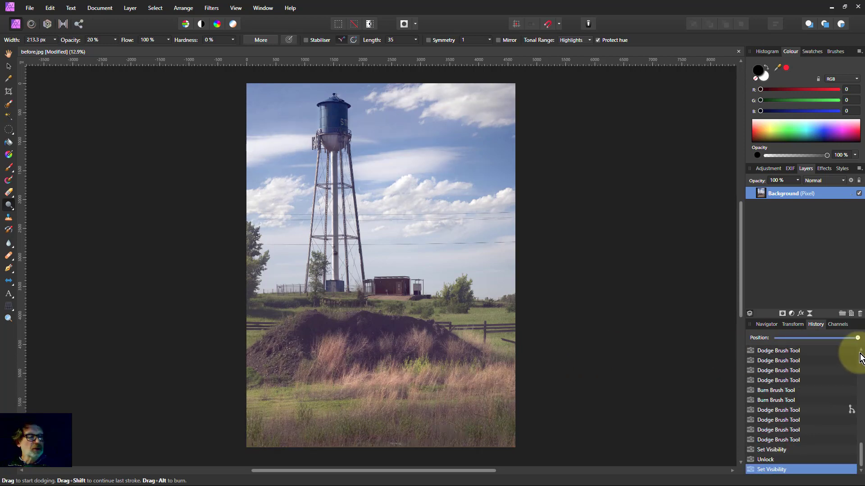